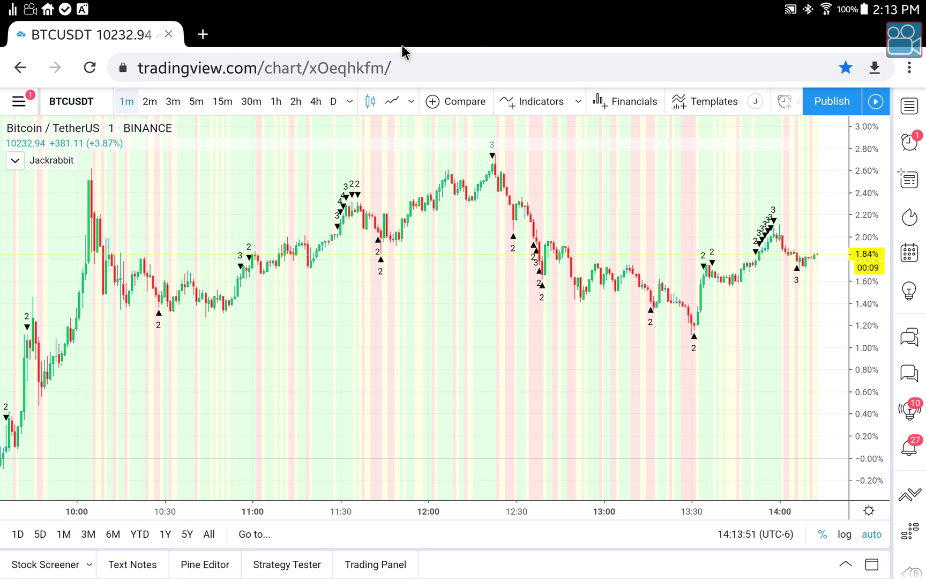
# - Switch Volume Weighted Analysis to Yes in the Jackrabbit indicator's inputs and apply it
pyautogui.click(54, 160)
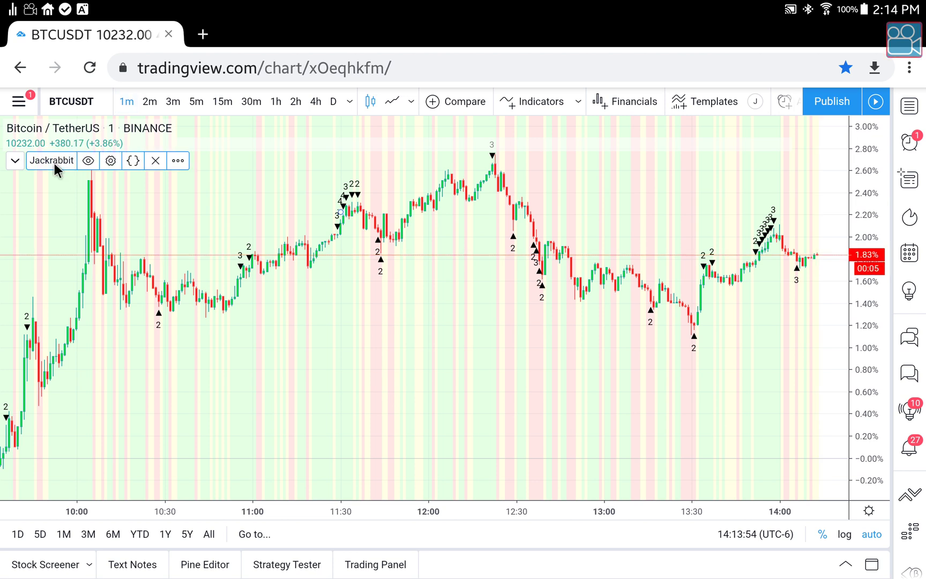
pyautogui.click(111, 161)
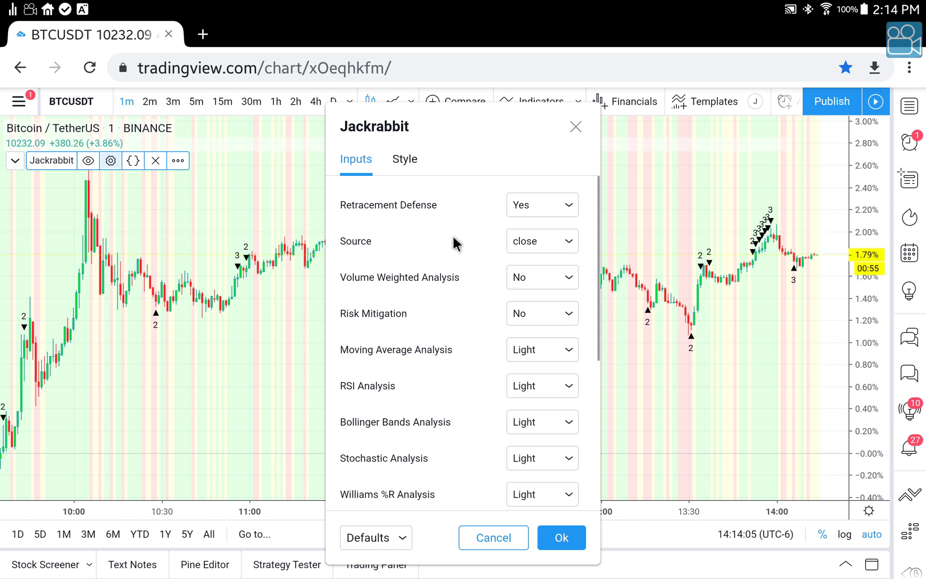
pyautogui.click(517, 279)
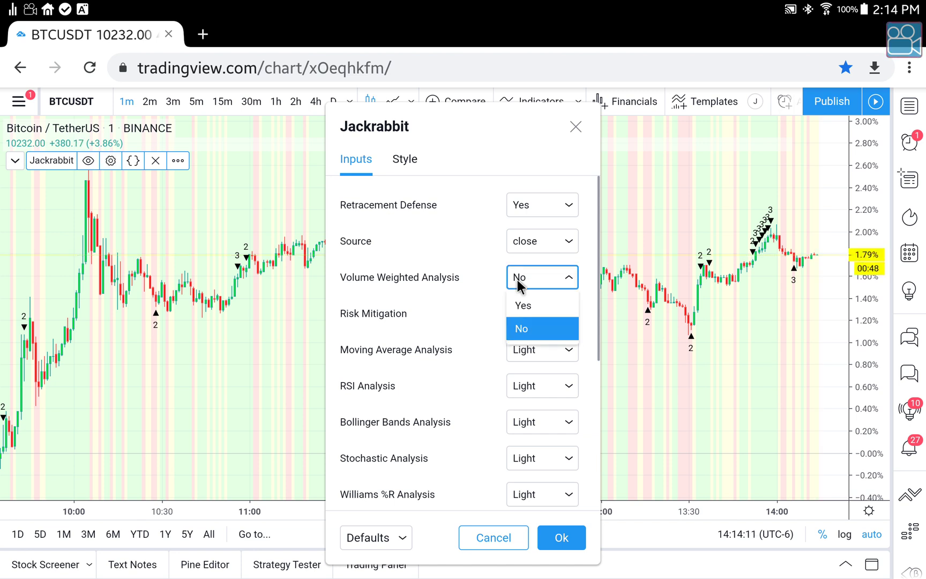
pyautogui.click(523, 307)
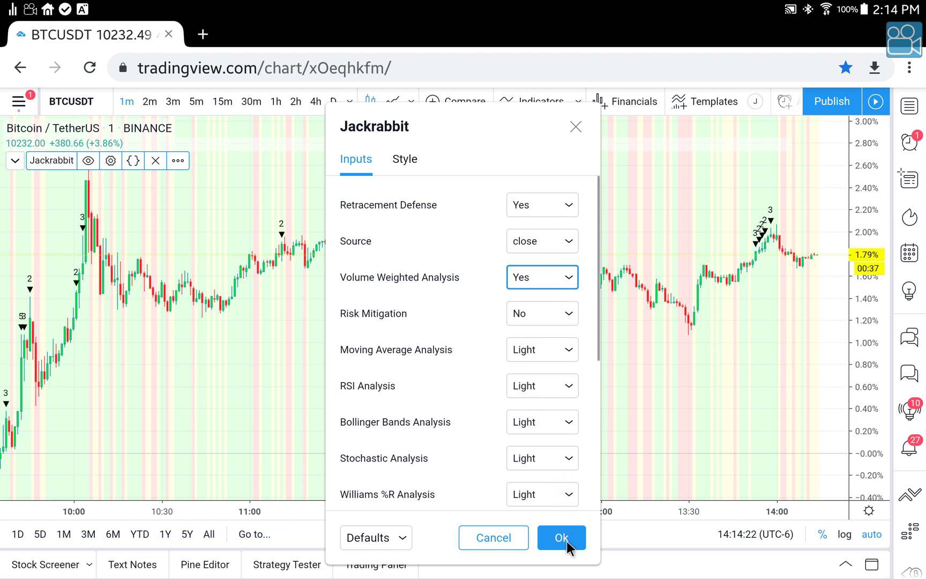
pyautogui.click(561, 538)
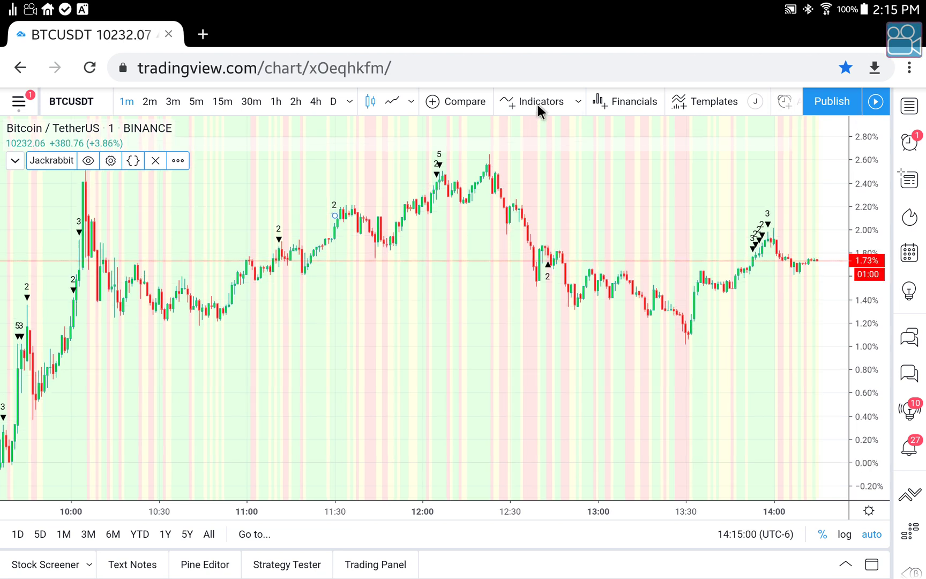
pyautogui.click(537, 104)
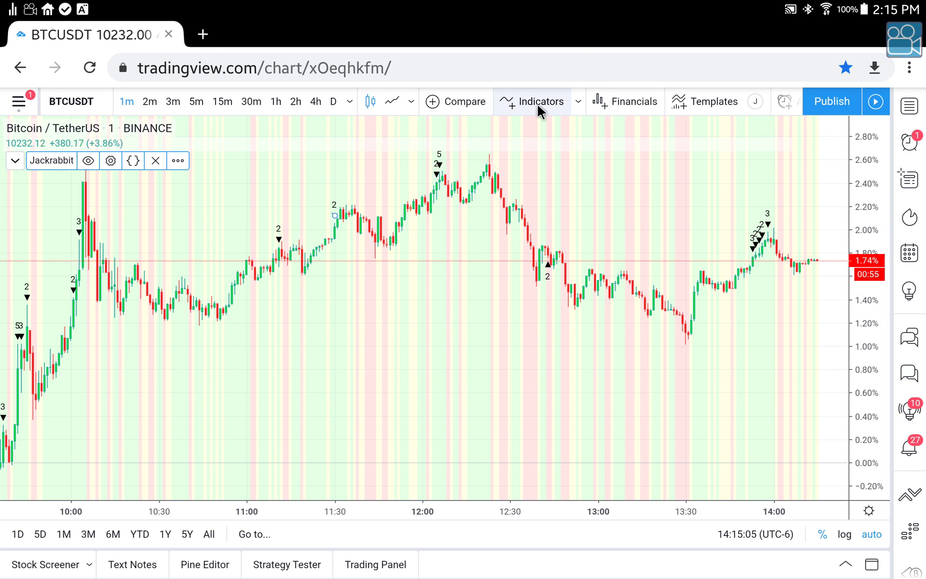
# - Search indicators for 'volume' and add the built-in Volume indicator to the chart
pyautogui.click(537, 104)
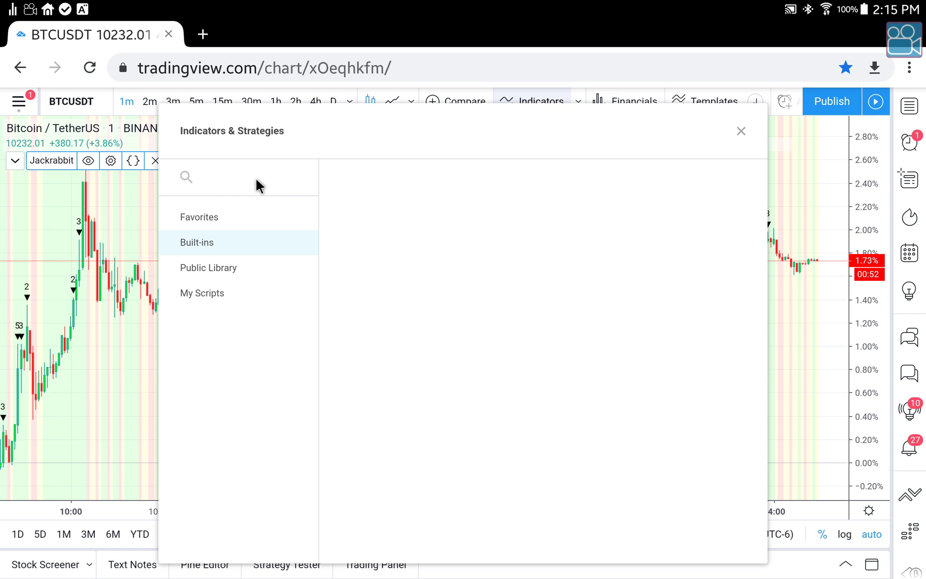
pyautogui.click(226, 172)
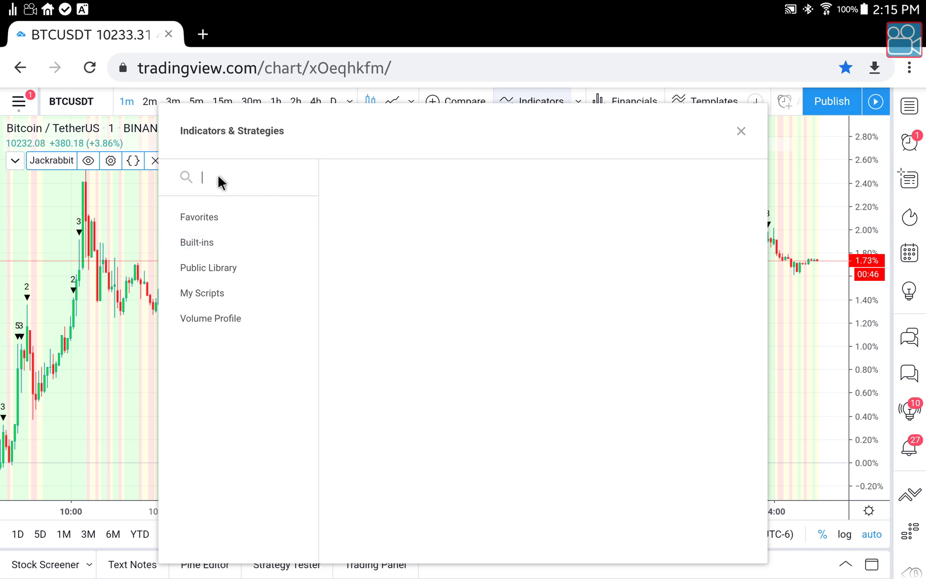
pyautogui.write('vo')
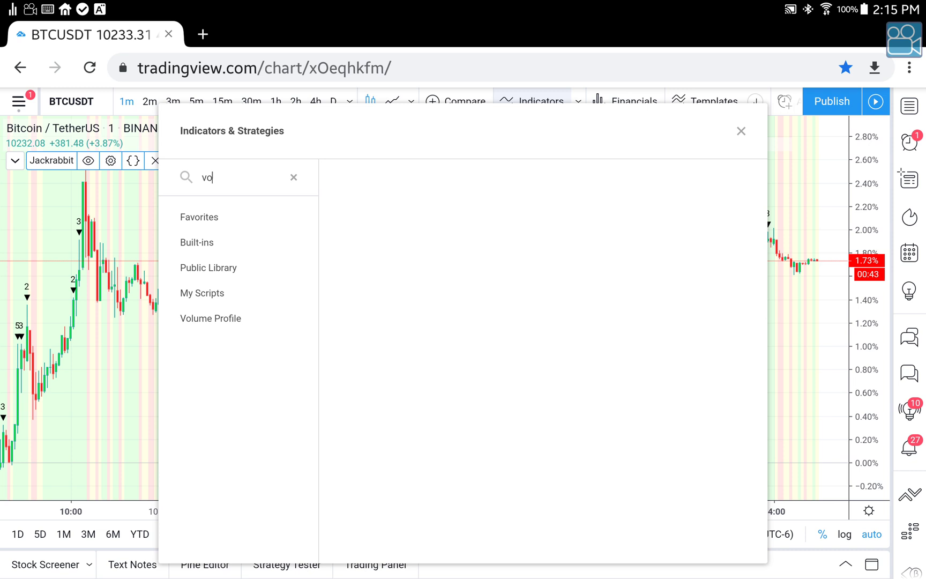
pyautogui.write('l')
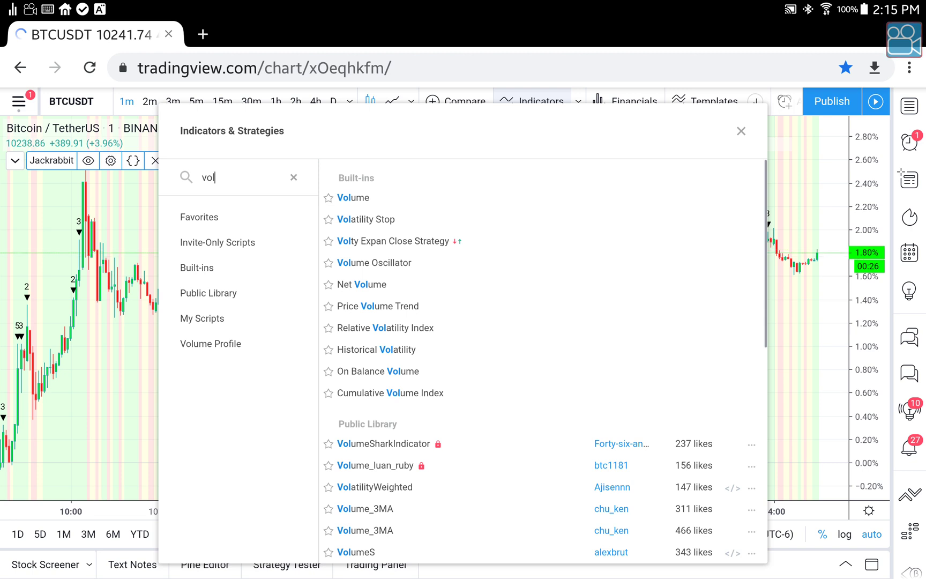
pyautogui.write('u')
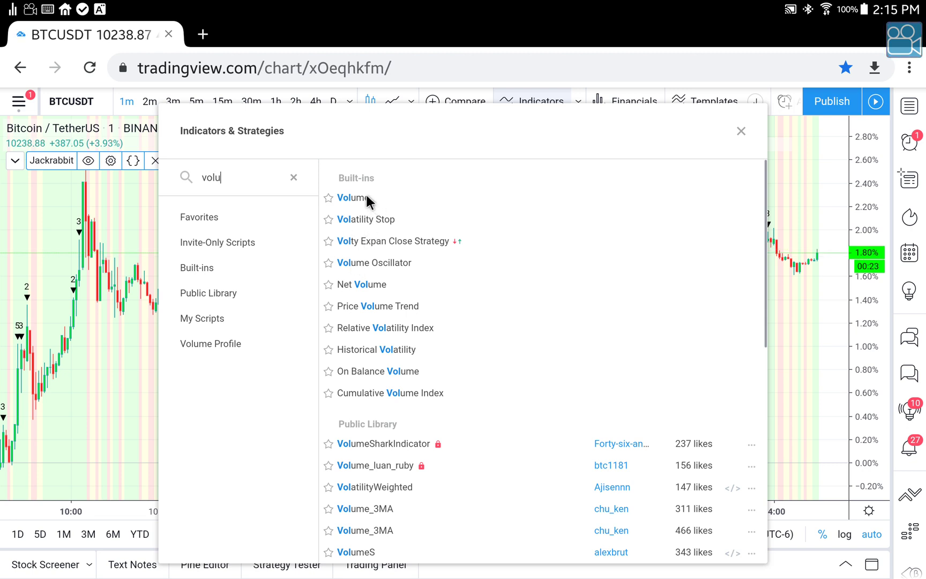
pyautogui.write('me')
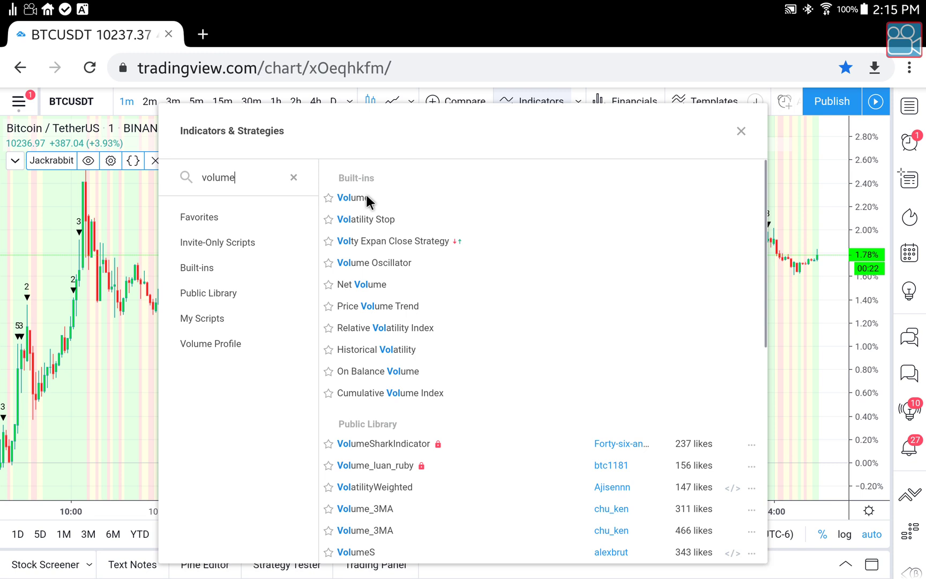
pyautogui.click(368, 199)
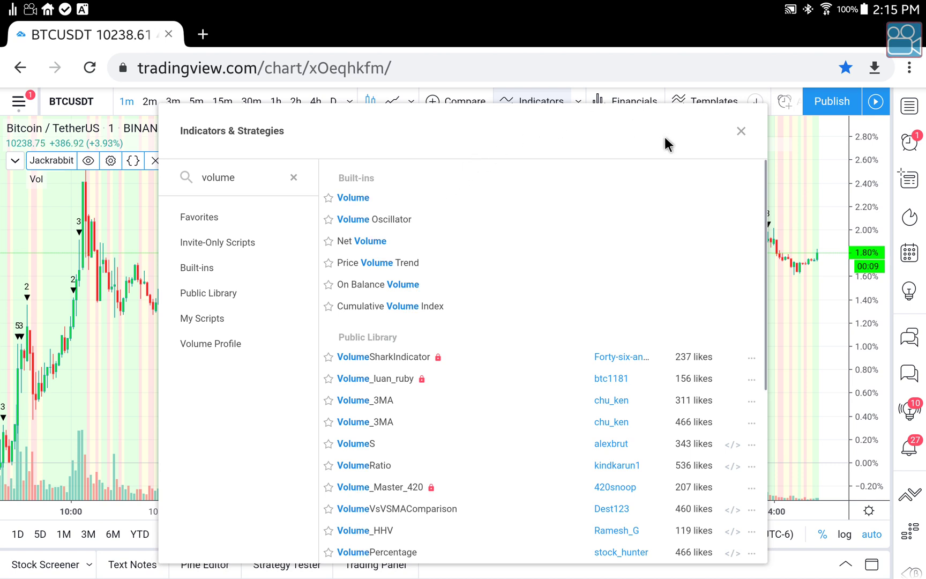
pyautogui.click(741, 131)
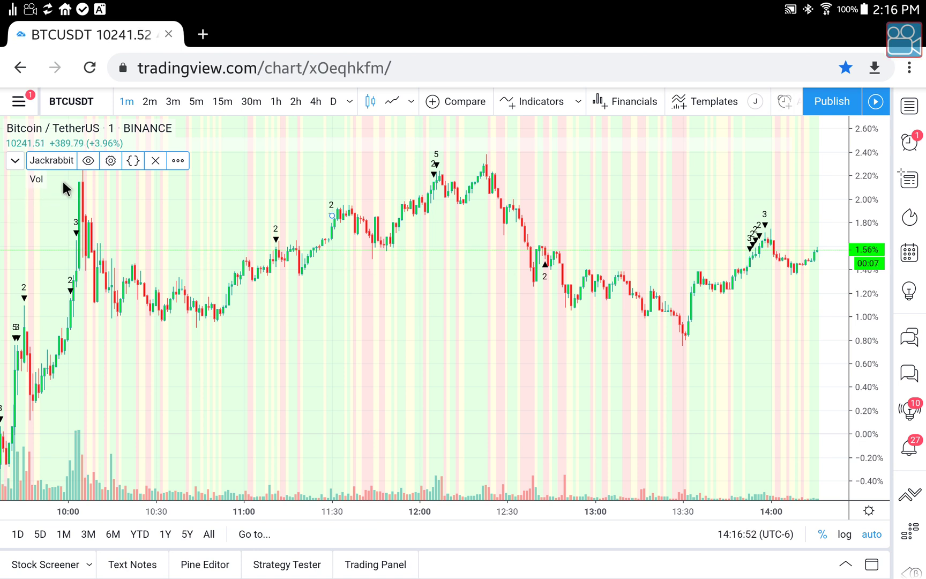
# - Change Jackrabbit's Volume Weighted Analysis input to No and apply the settings
pyautogui.click(110, 160)
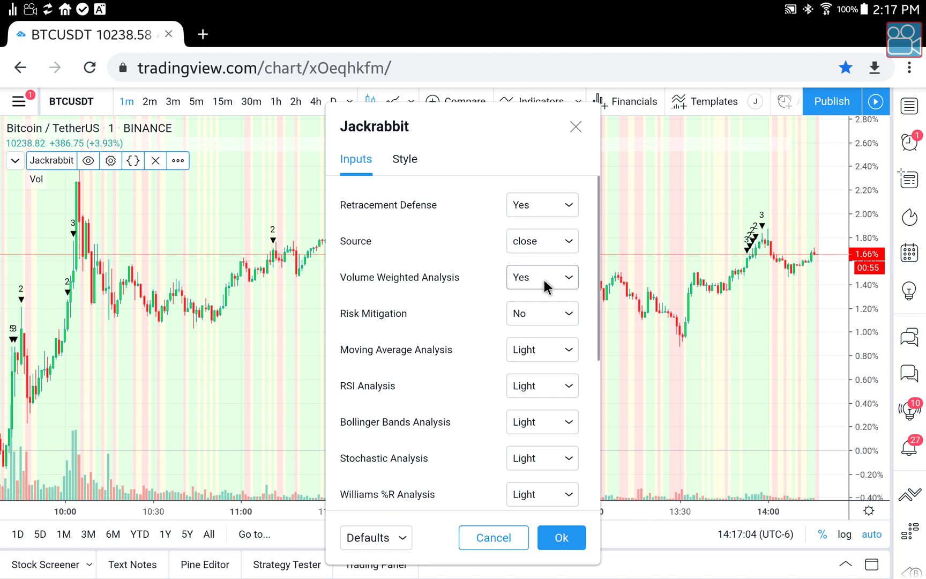
pyautogui.click(543, 280)
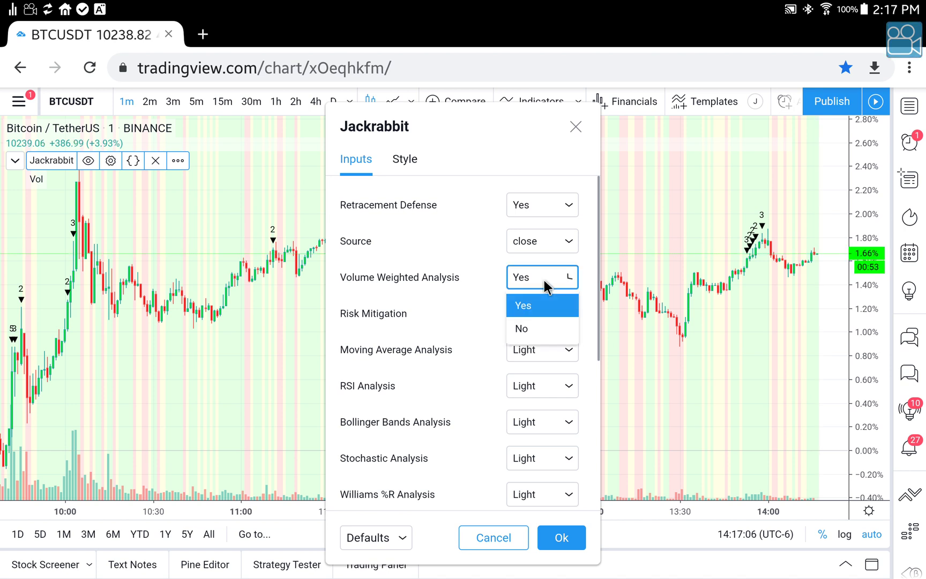
pyautogui.click(527, 330)
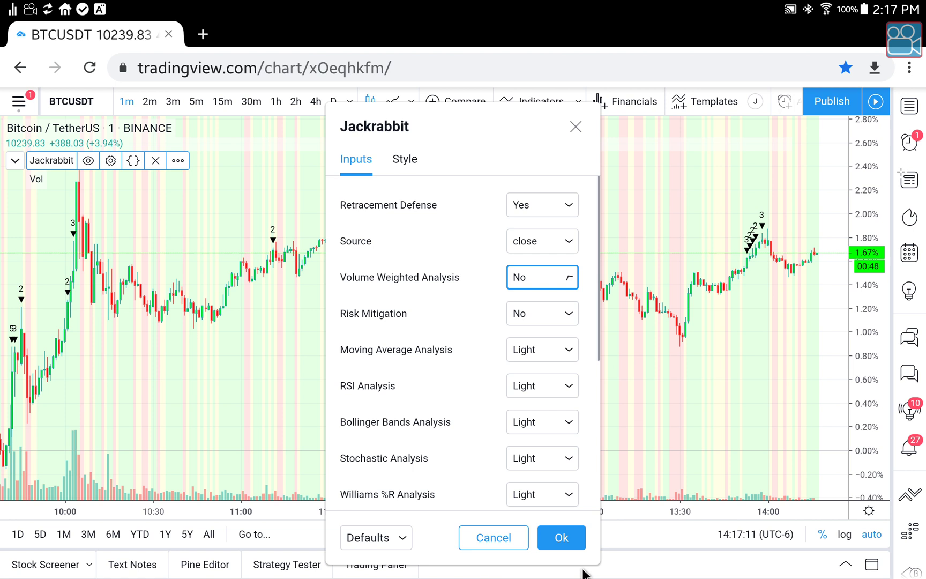
pyautogui.click(569, 538)
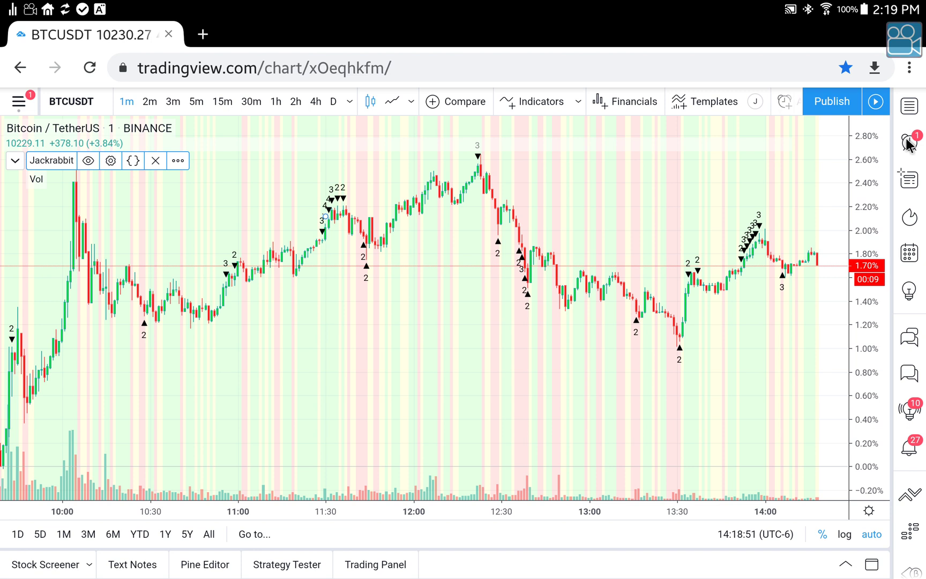
# - Show the Manage Alerts panel and select the BCHUSDT 1m alert
pyautogui.click(907, 142)
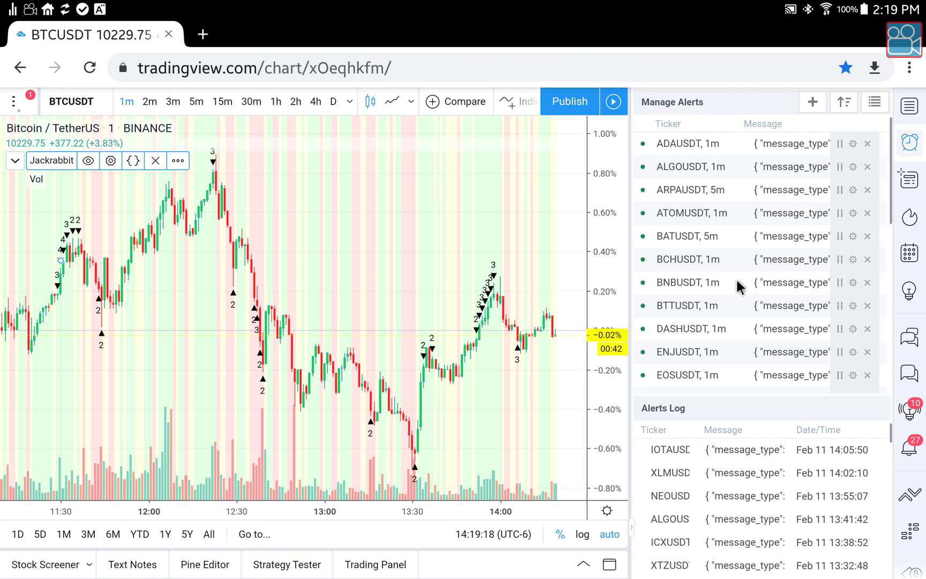
pyautogui.click(676, 257)
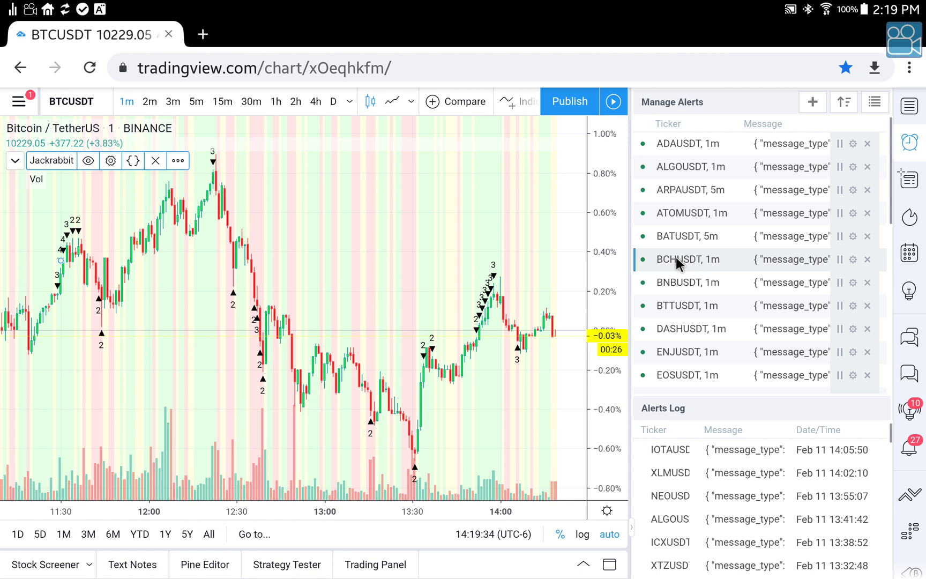
# - Review the BCHUSDT 2+ BUY alert settings, then load the BCHUSDT 1-minute chart from it
pyautogui.doubleClick(675, 257)
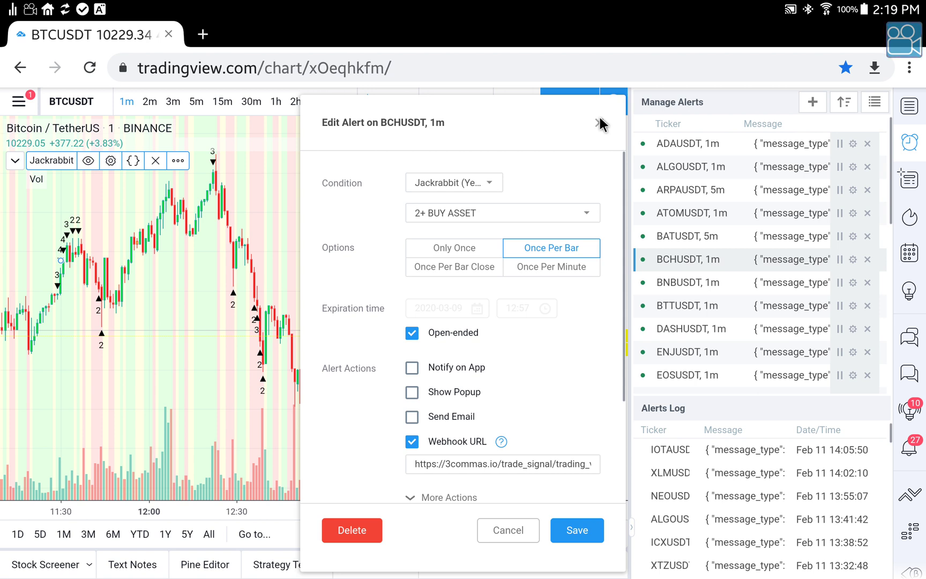
pyautogui.click(598, 123)
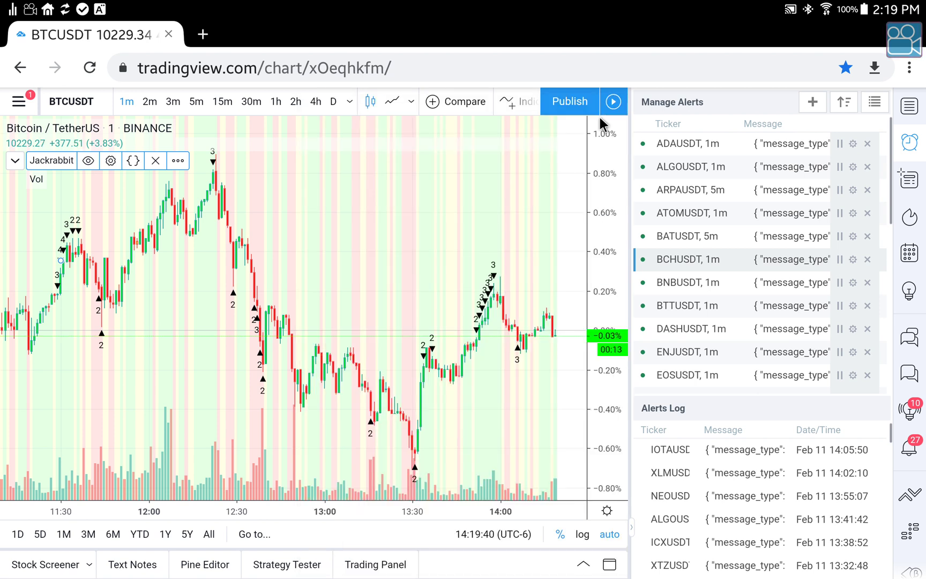
pyautogui.click(709, 261)
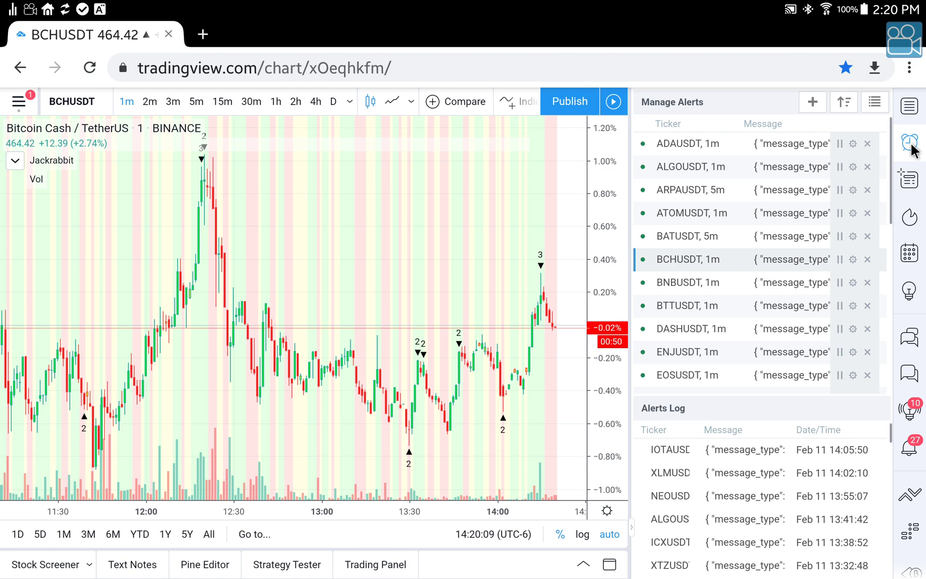
# - Hide the Manage Alerts panel from the right sidebar
pyautogui.click(911, 146)
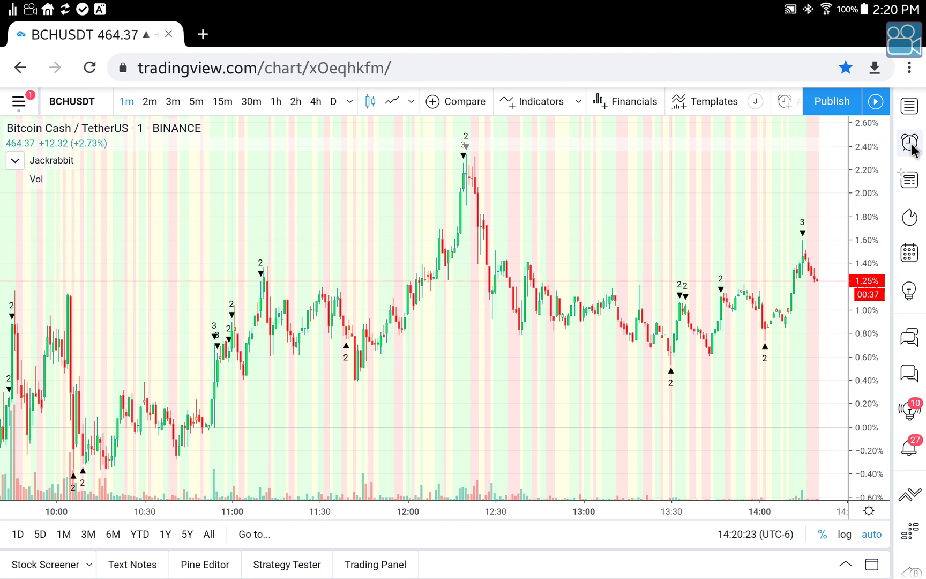
pyautogui.click(911, 143)
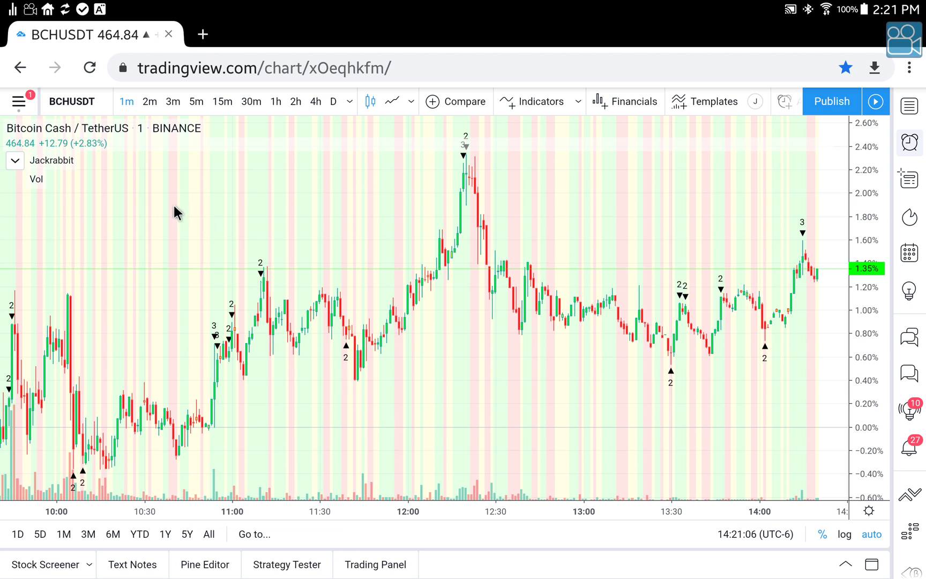
# - Set Volume Weighted Analysis back to Yes in the Jackrabbit settings for BCHUSDT
pyautogui.click(52, 159)
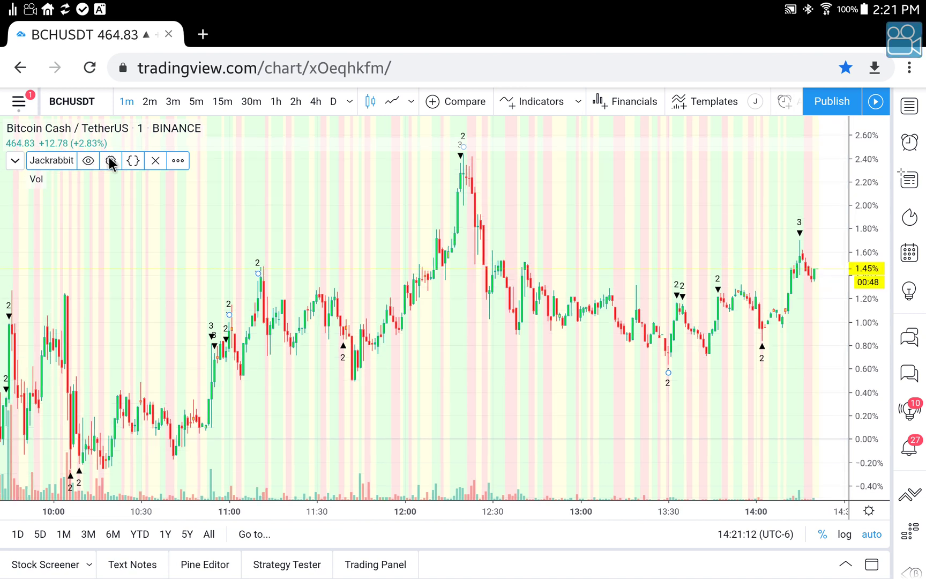
pyautogui.click(111, 161)
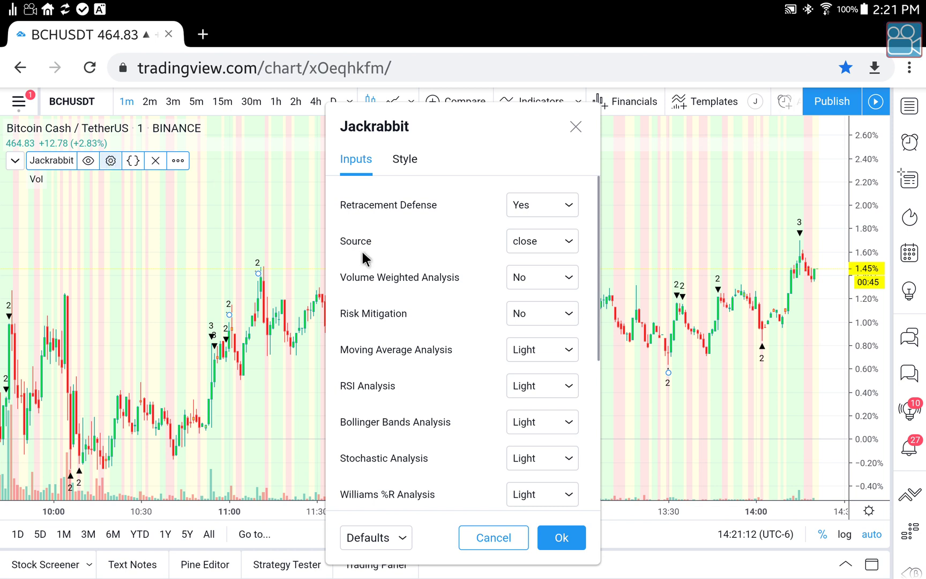
pyautogui.click(526, 277)
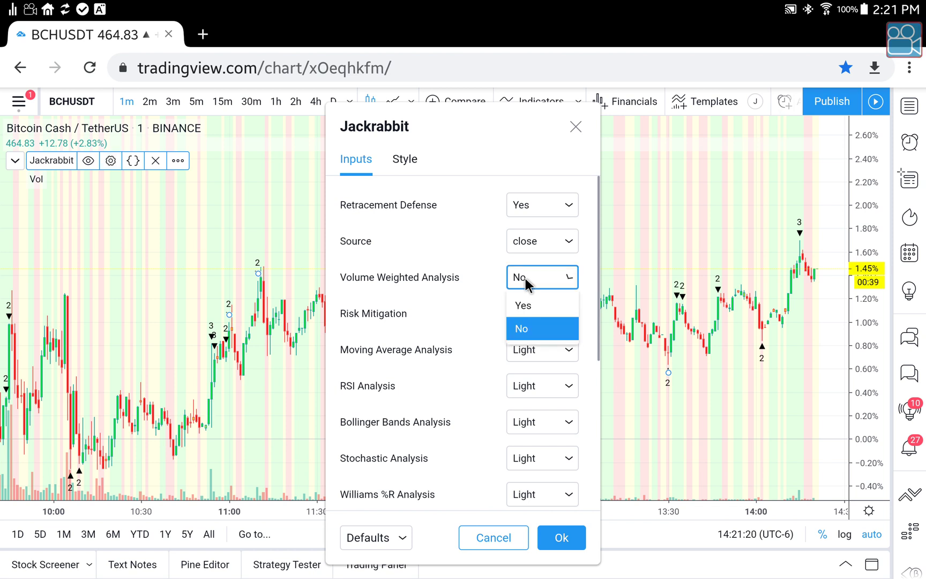
pyautogui.click(528, 307)
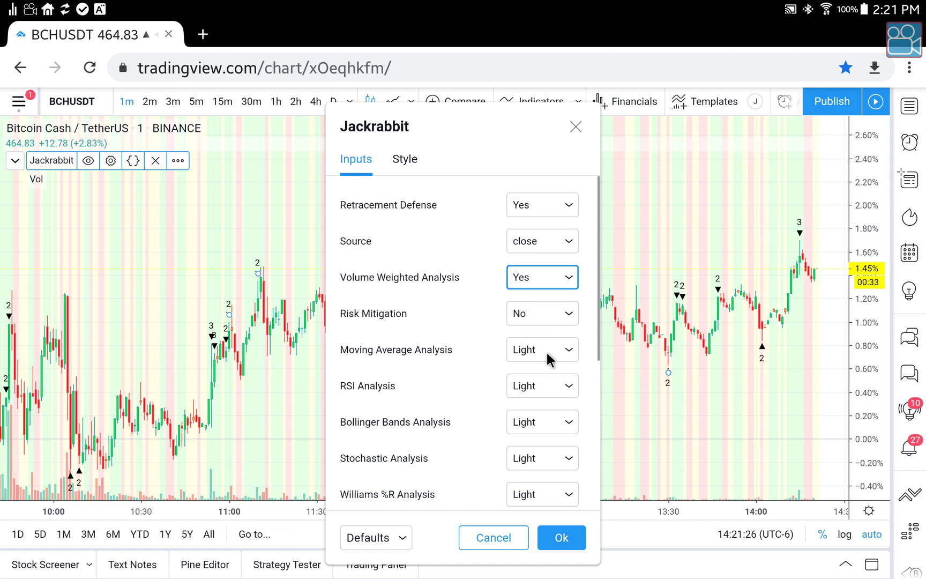
# - Confirm the Jackrabbit settings with Ok to recalculate the BCHUSDT markers
pyautogui.click(562, 538)
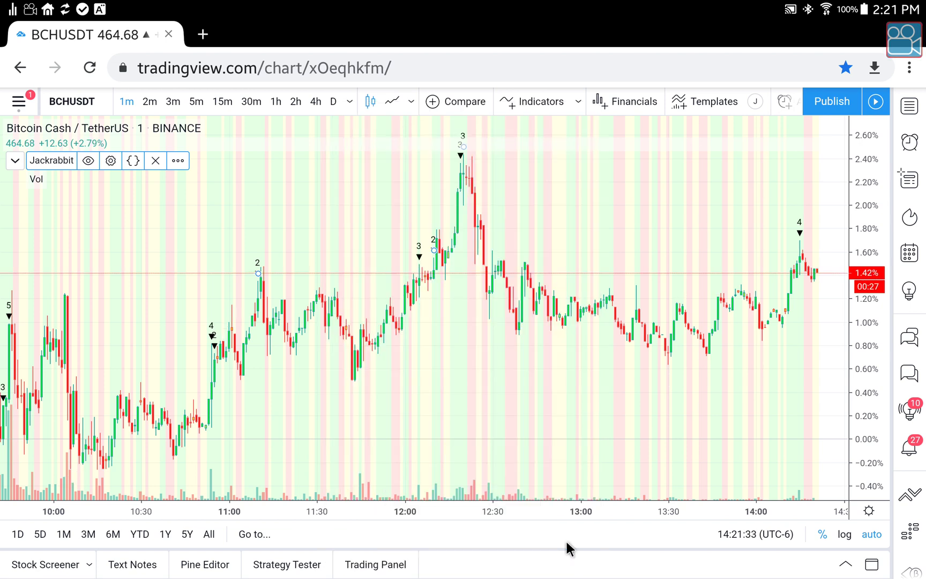